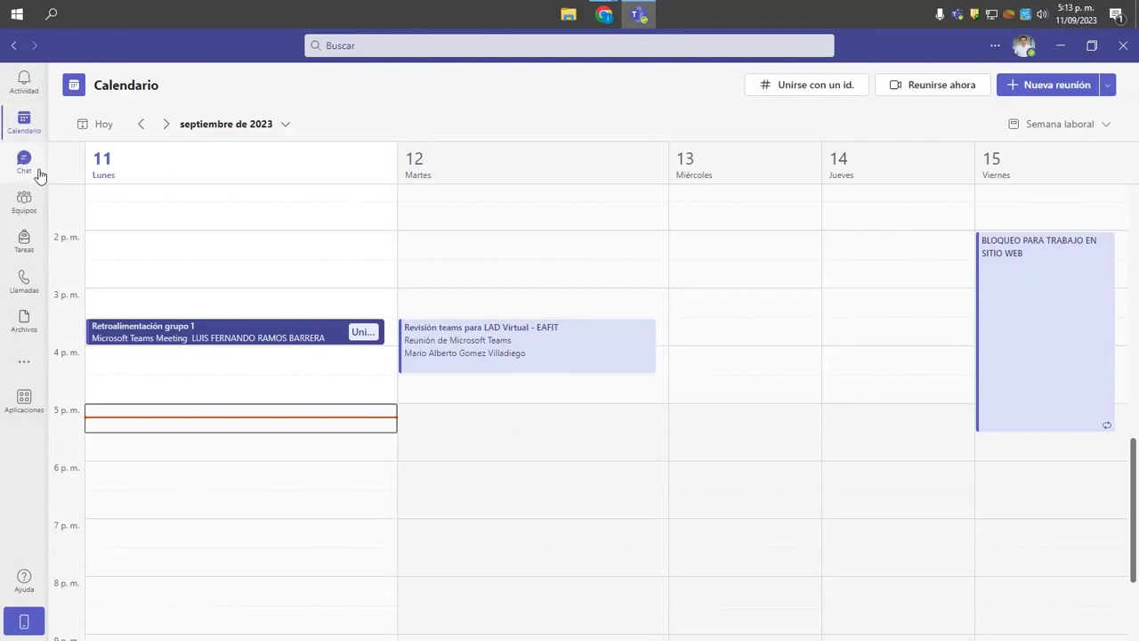
Step: Create a new meeting in the 4:30 p. m. slot on Monday 11 September, title it "Reunión de equipo" and maximize its window
double_click(176, 400)
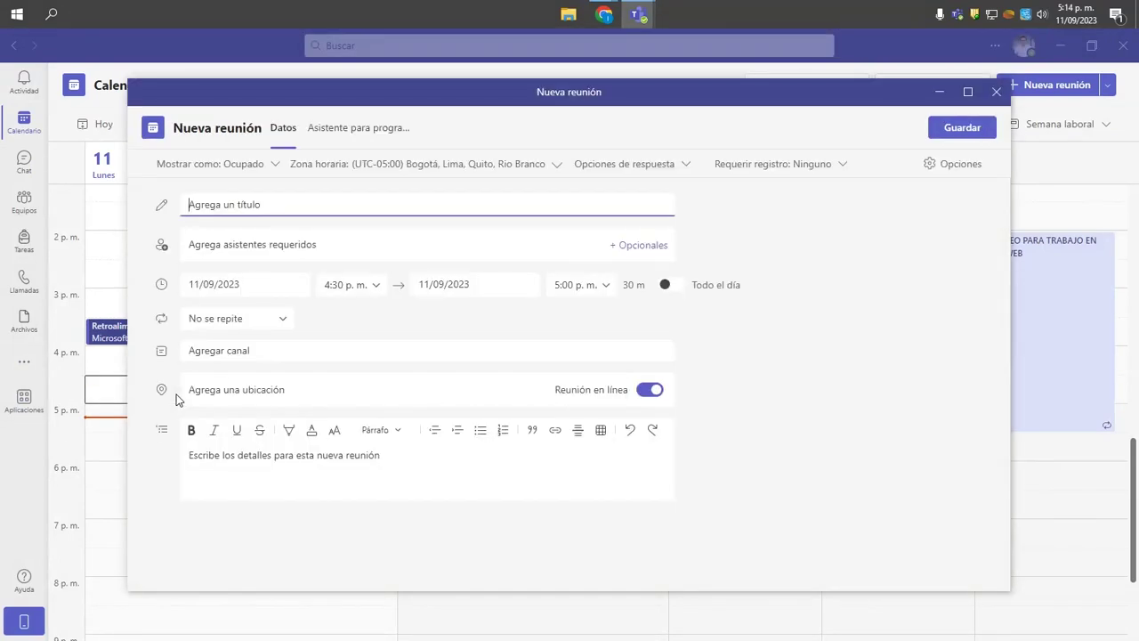
text(R)
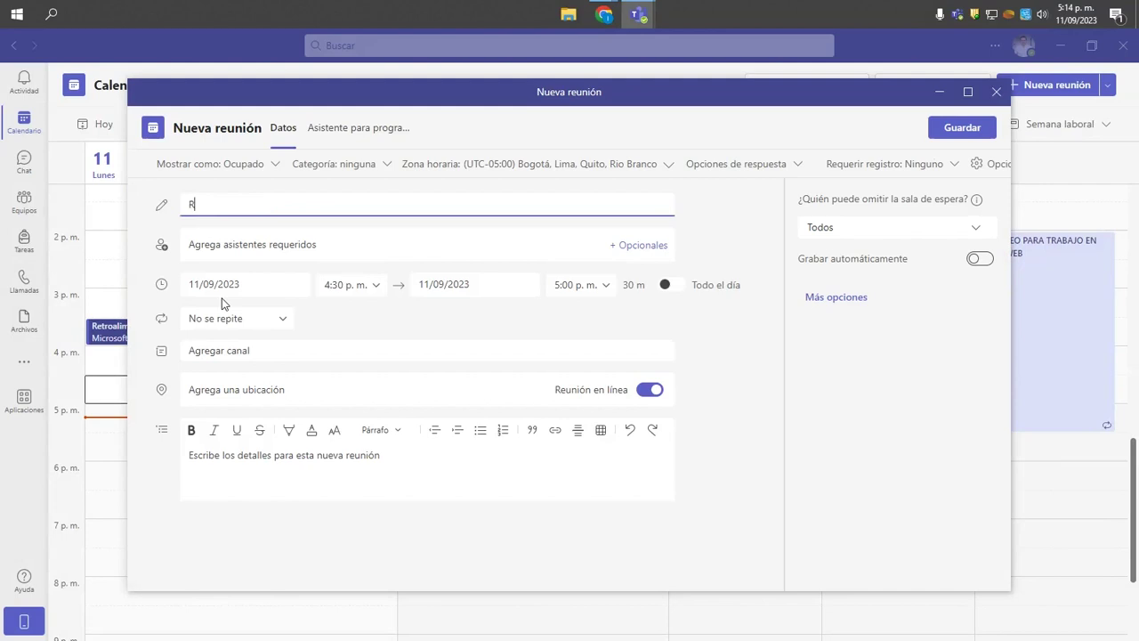
text(eunión de equipo)
click(967, 91)
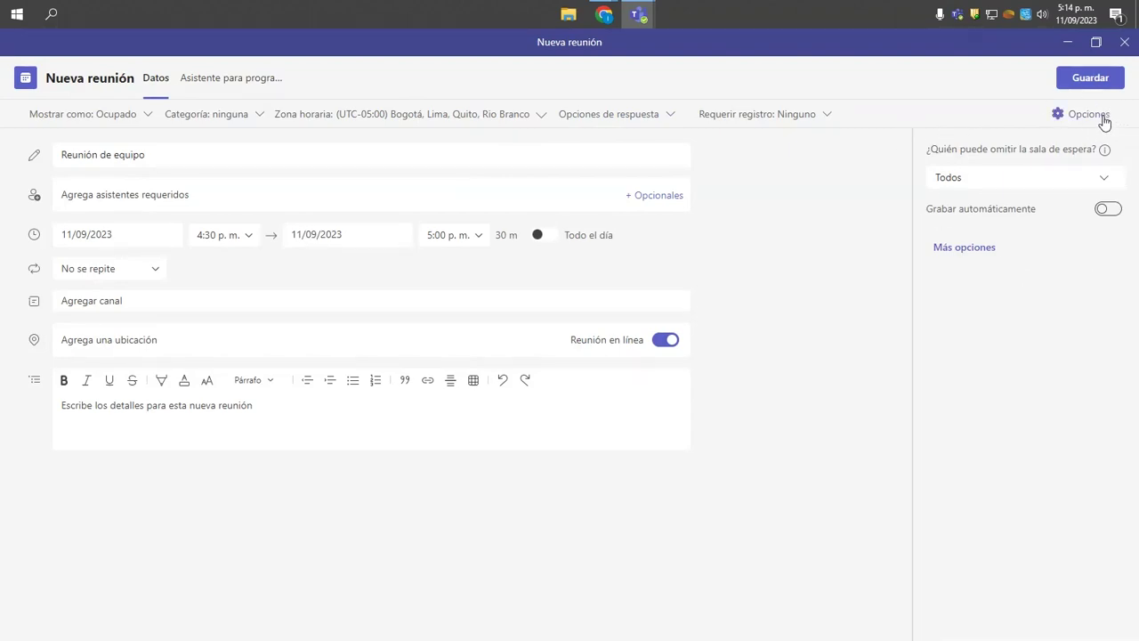
Step: Open the full meeting options and set who can bypass the lobby to Personas de mi organización
click(964, 250)
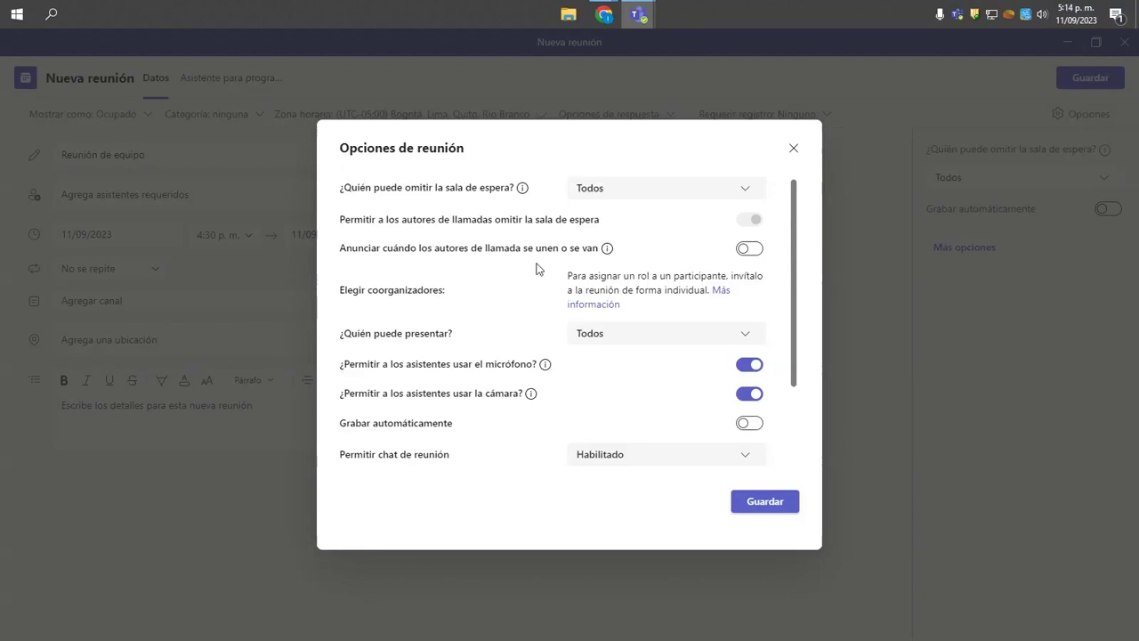
scroll(537, 267, down, 2)
scroll(537, 267, up, 3)
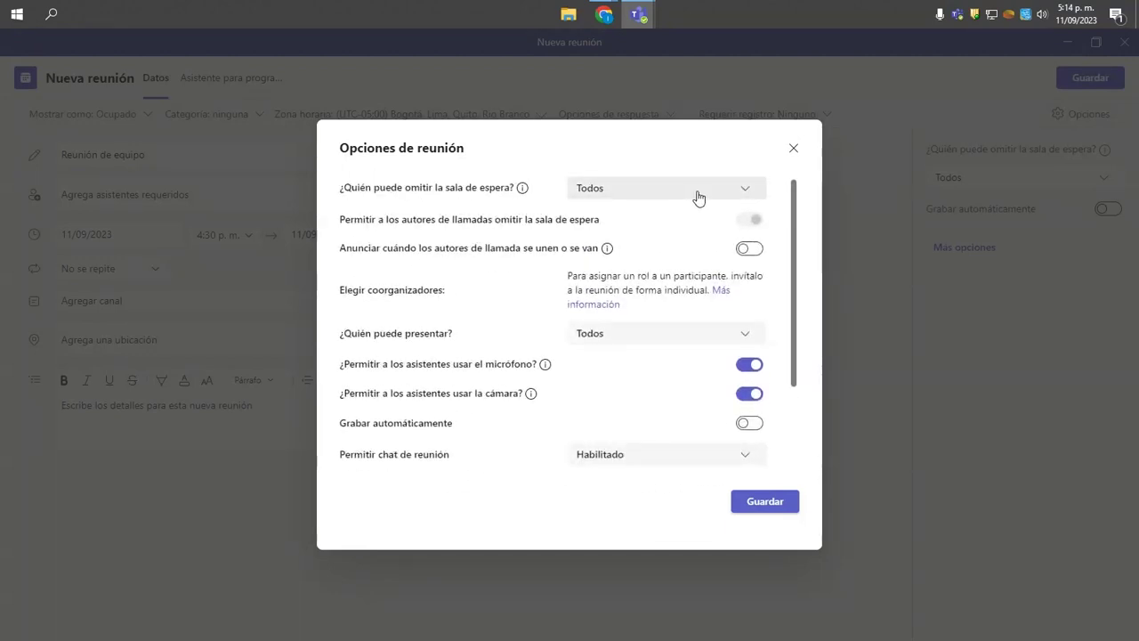
click(626, 189)
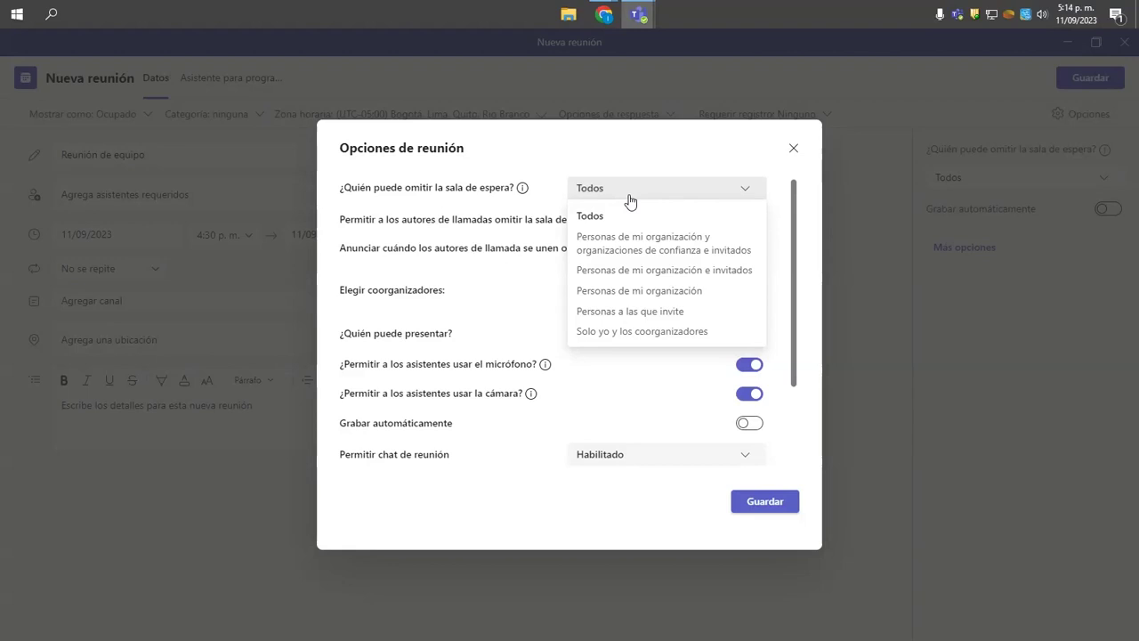
click(654, 313)
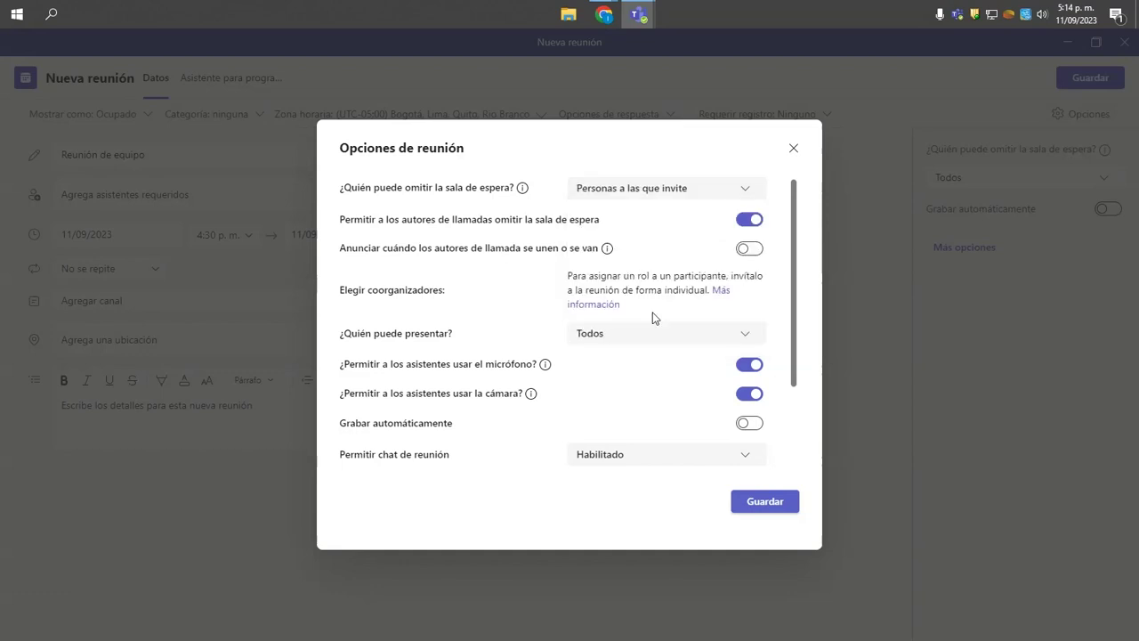
click(666, 197)
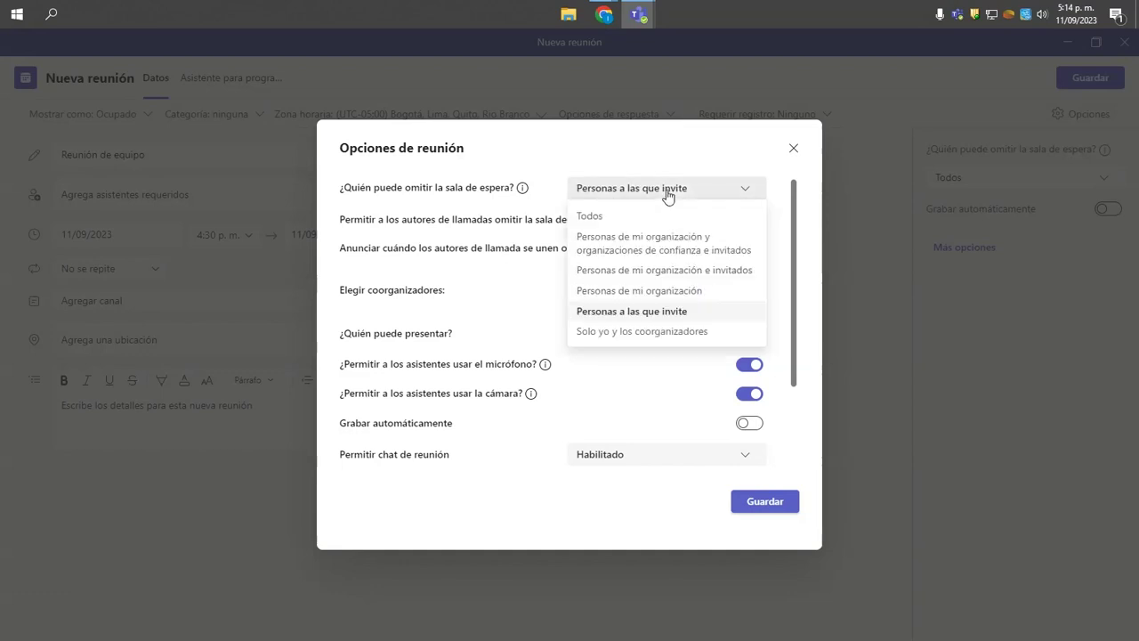
click(612, 290)
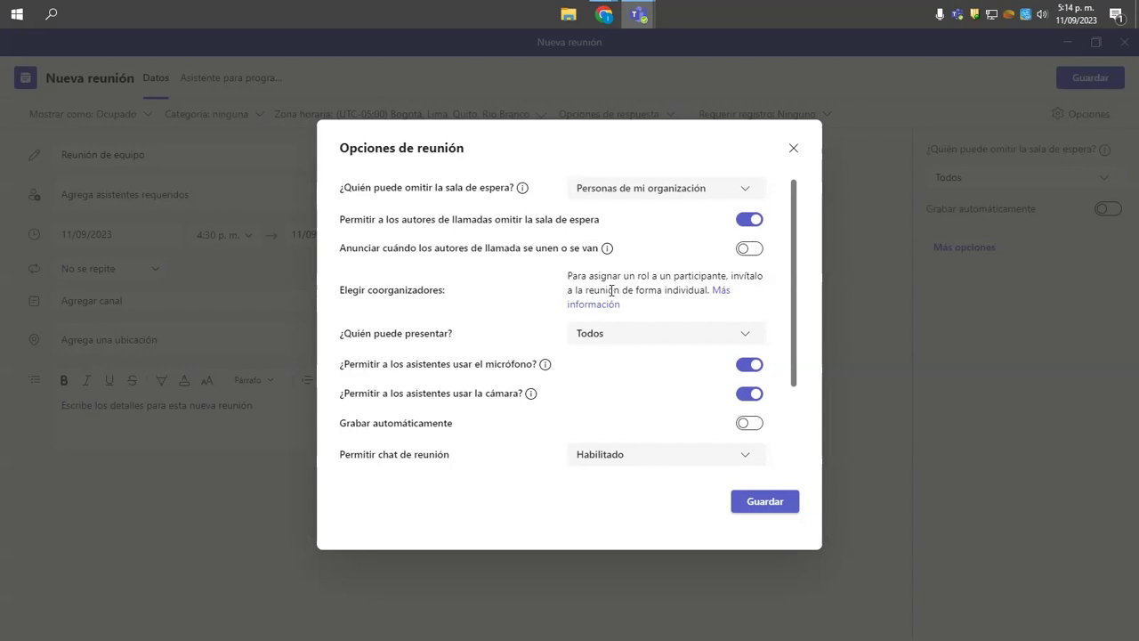
click(681, 192)
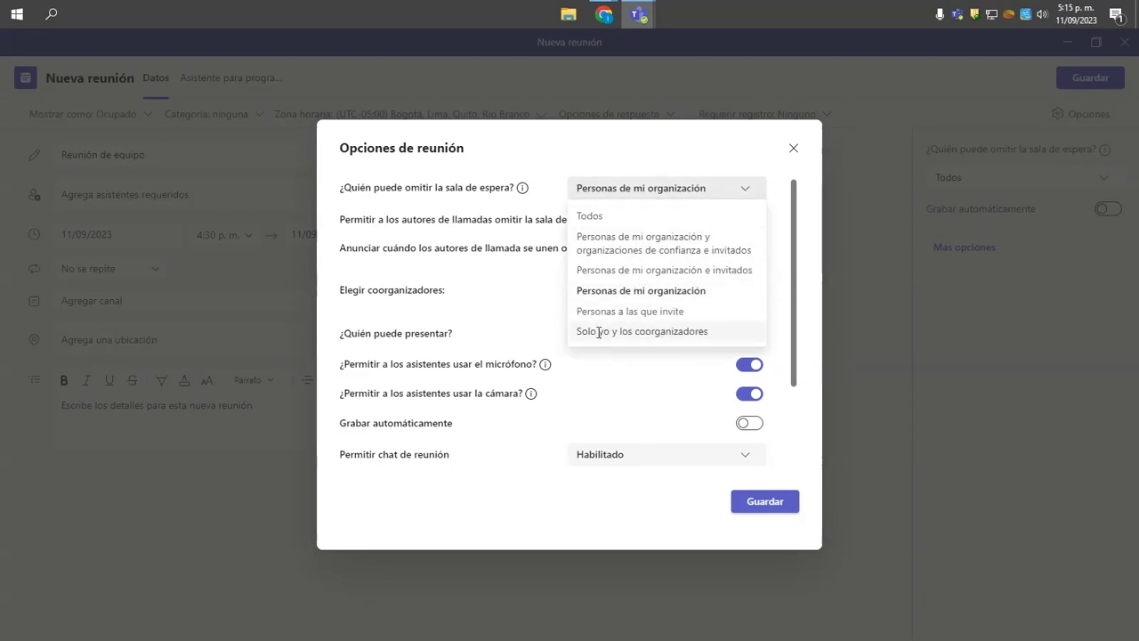
click(663, 290)
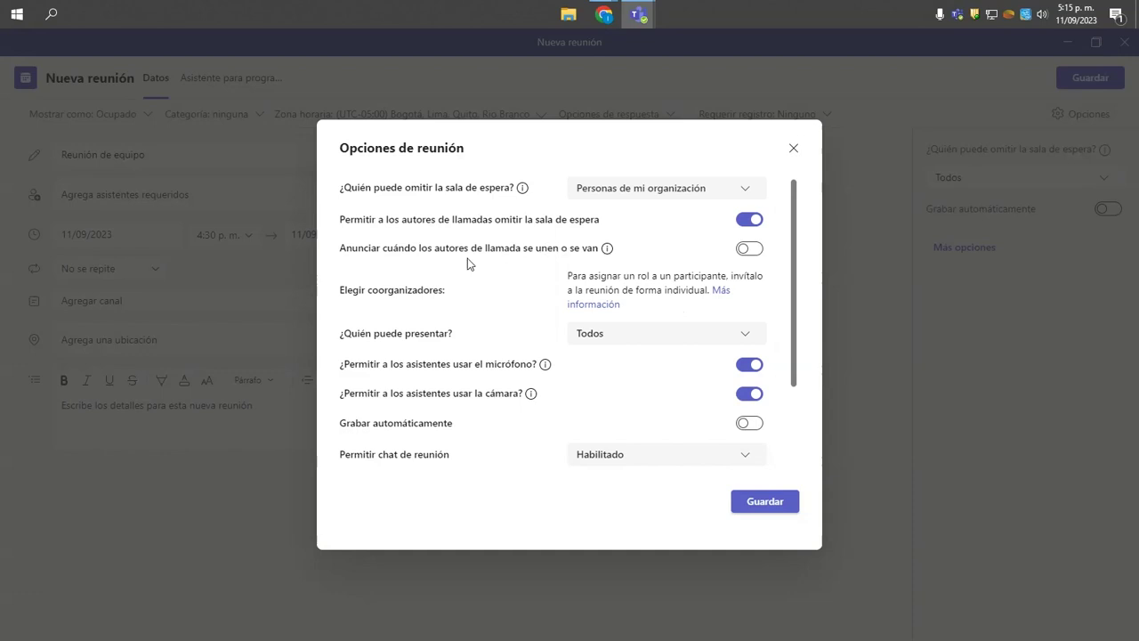
Step: Set who can present in the meeting to Personas de mi organización e invitados
scroll(389, 251, down, 1)
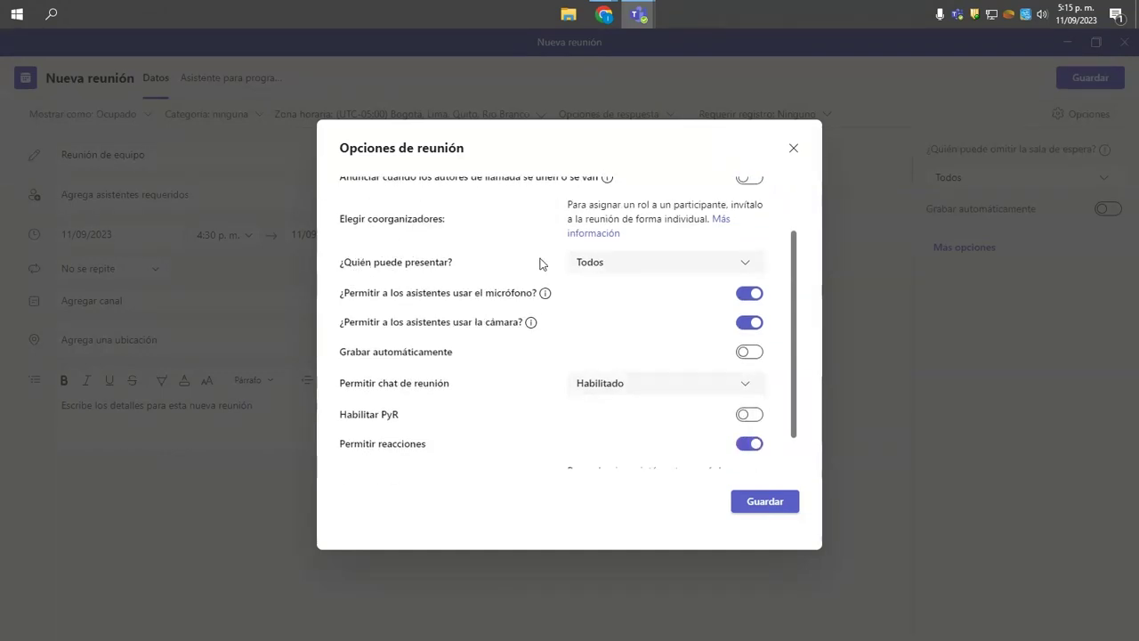
drag(355, 261, 478, 267)
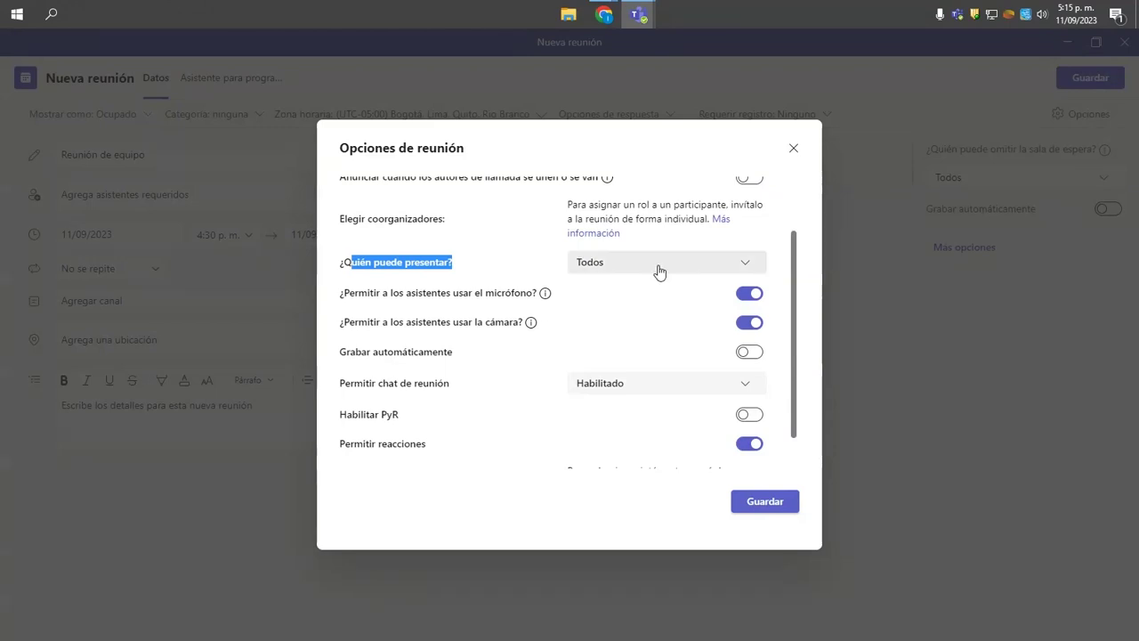
click(629, 264)
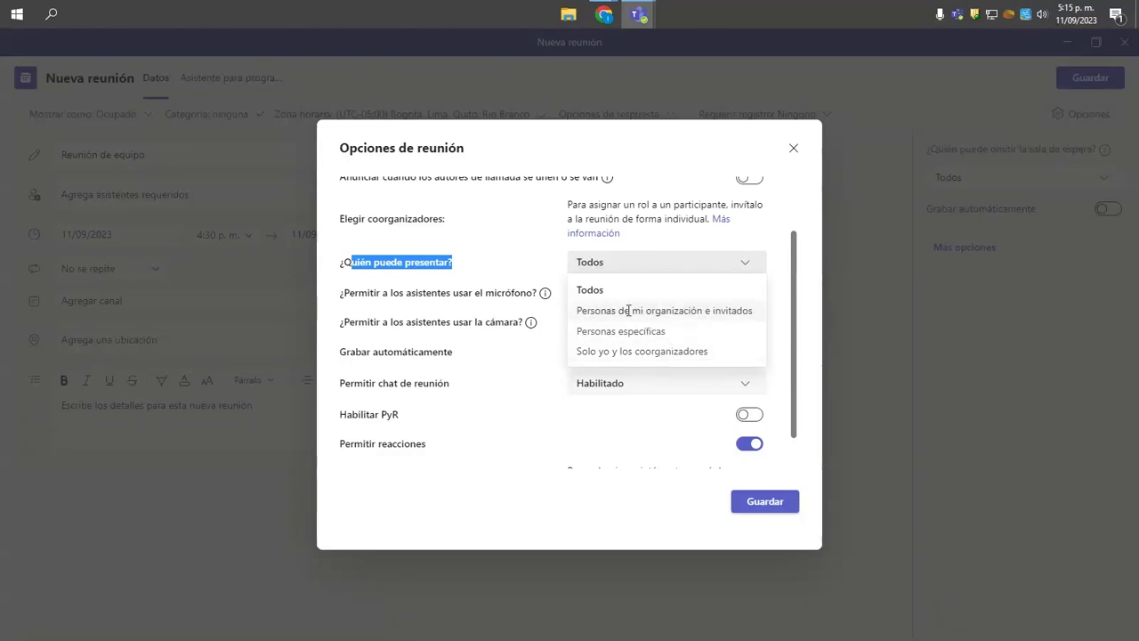
click(715, 309)
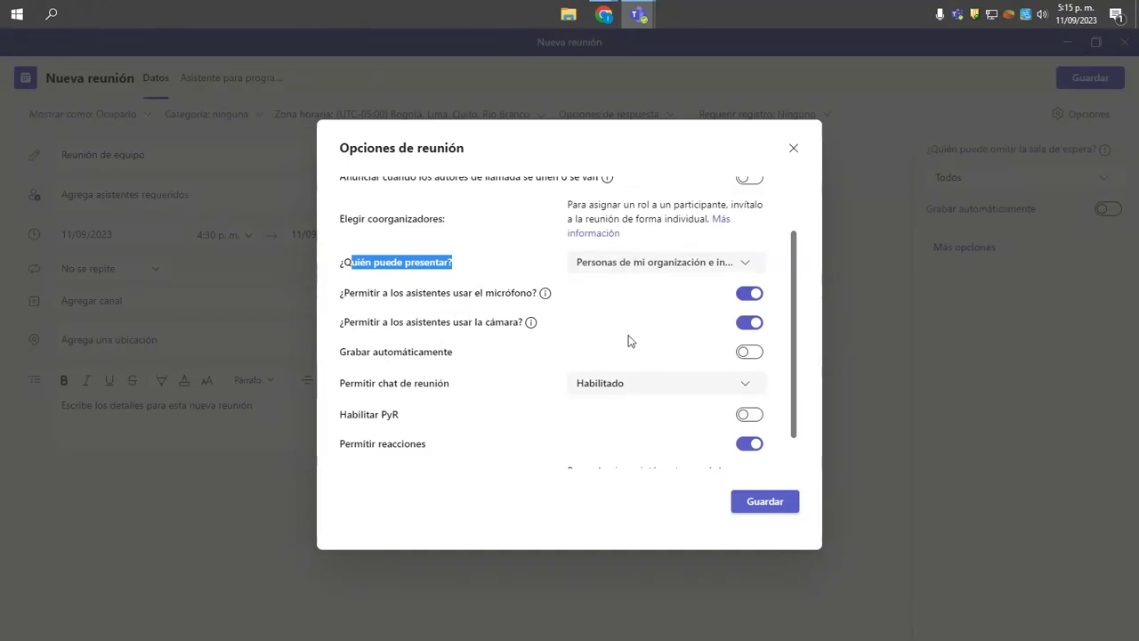
Step: Turn on automatic recording, check the meeting chat choices and save the meeting options
click(750, 354)
scroll(720, 299, down, 1)
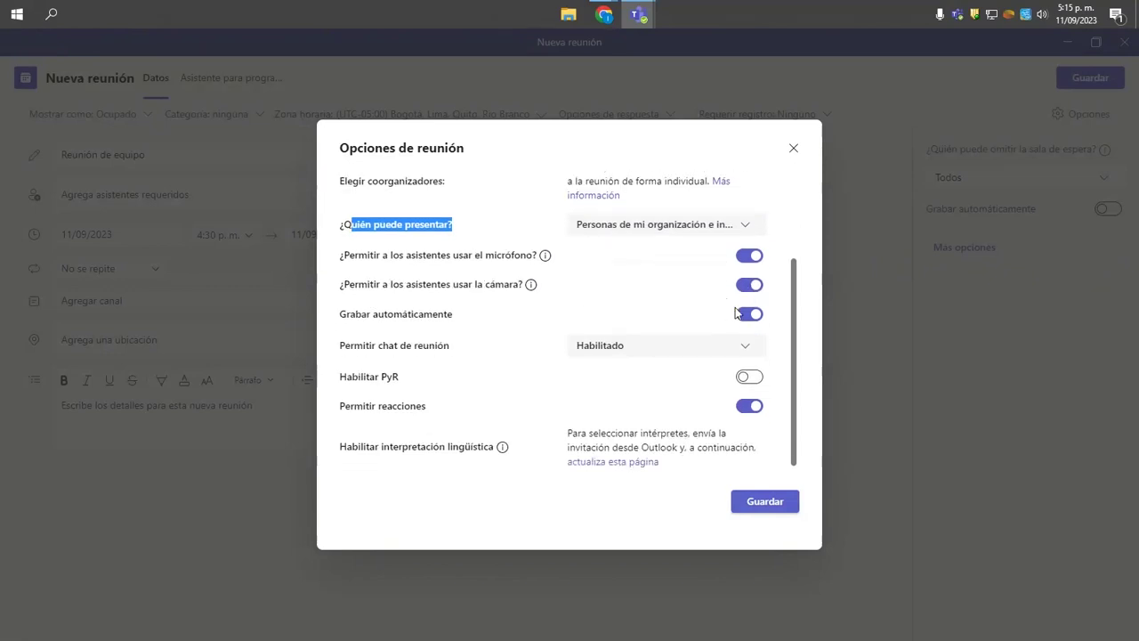
click(655, 354)
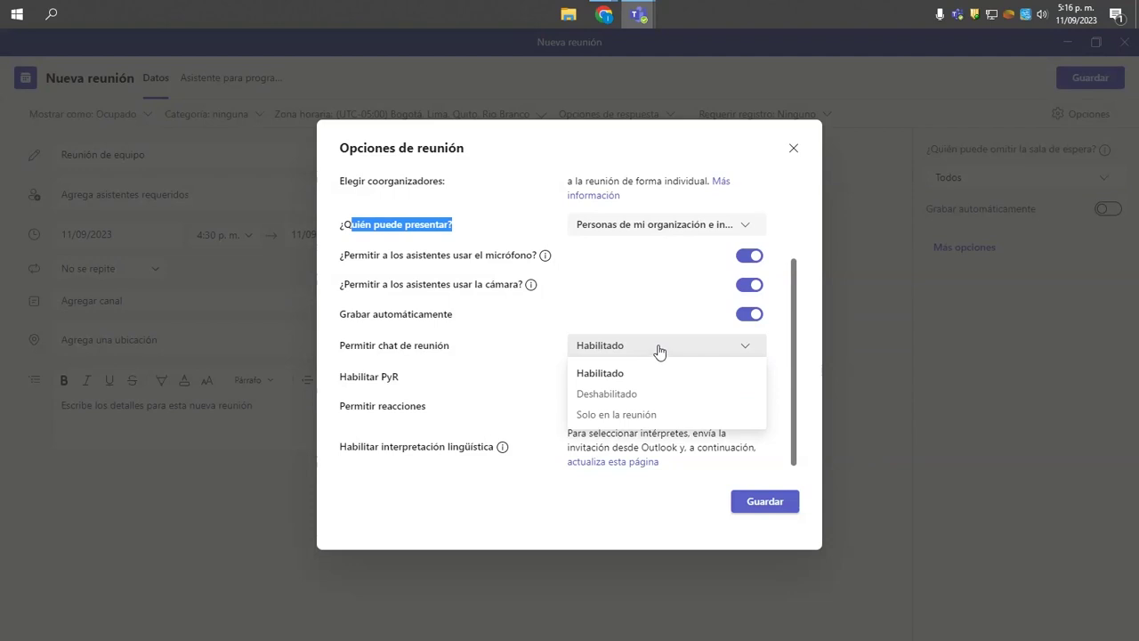
click(659, 351)
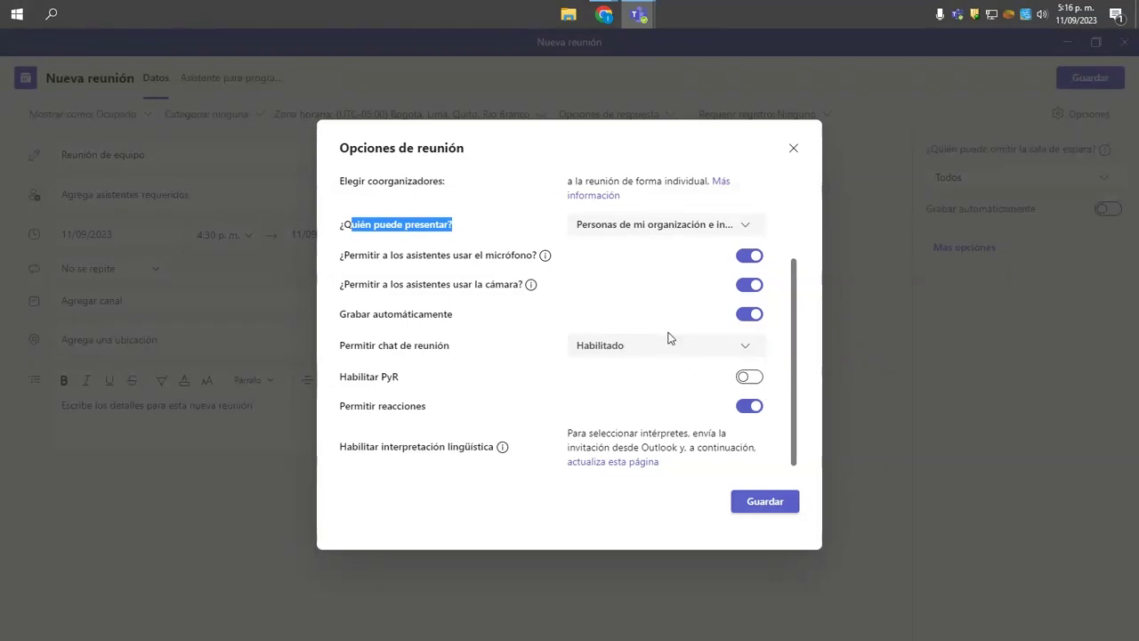
scroll(598, 297, up, 3)
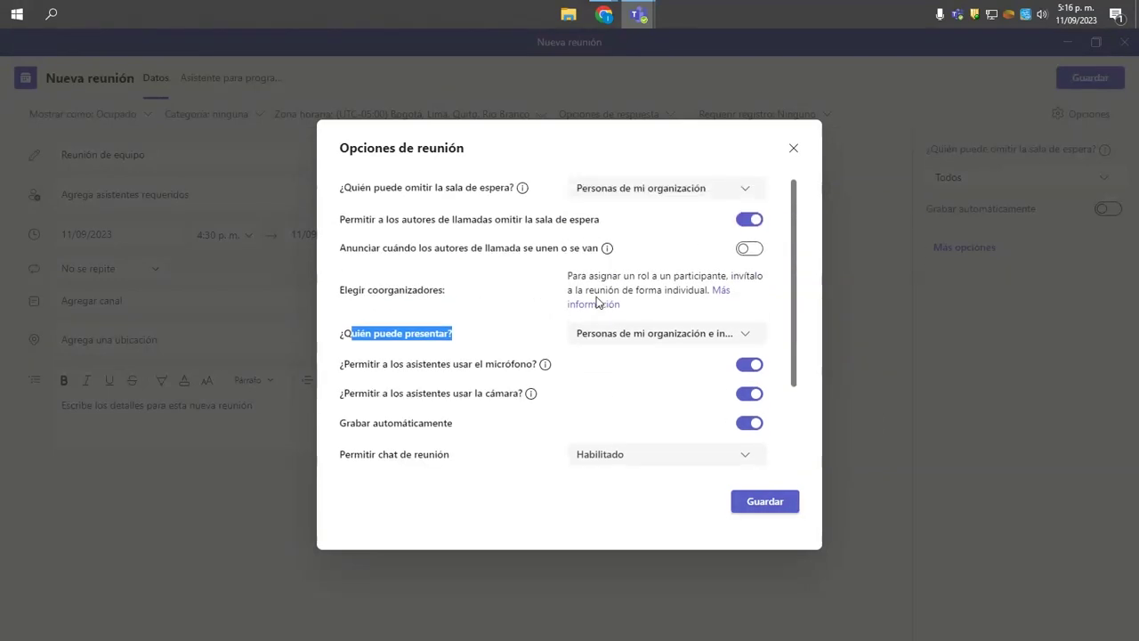
click(765, 502)
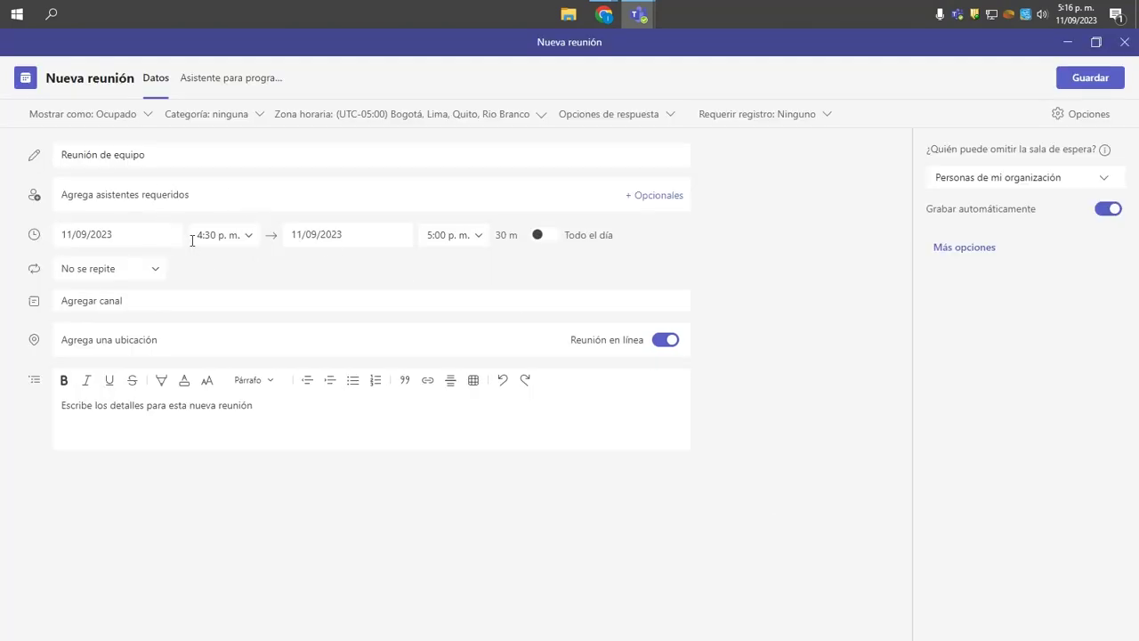
Step: Schedule the meeting for 15/09/2023 from 4:00 p. m. to 6:00 p. m
click(241, 233)
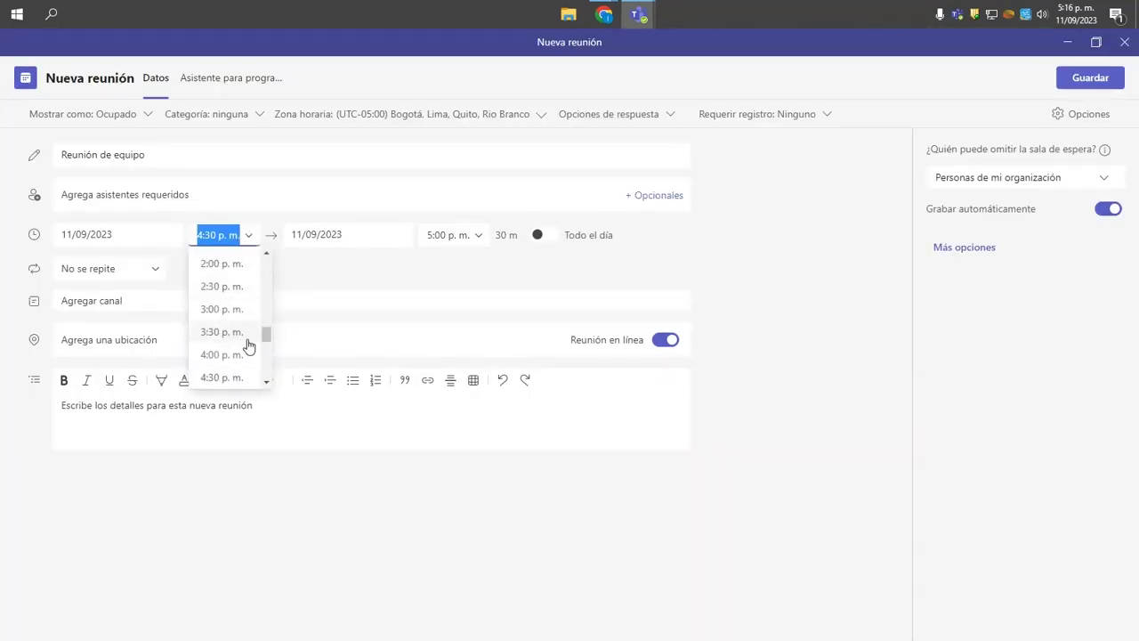
scroll(264, 347, down, 3)
scroll(244, 323, up, 2)
click(222, 295)
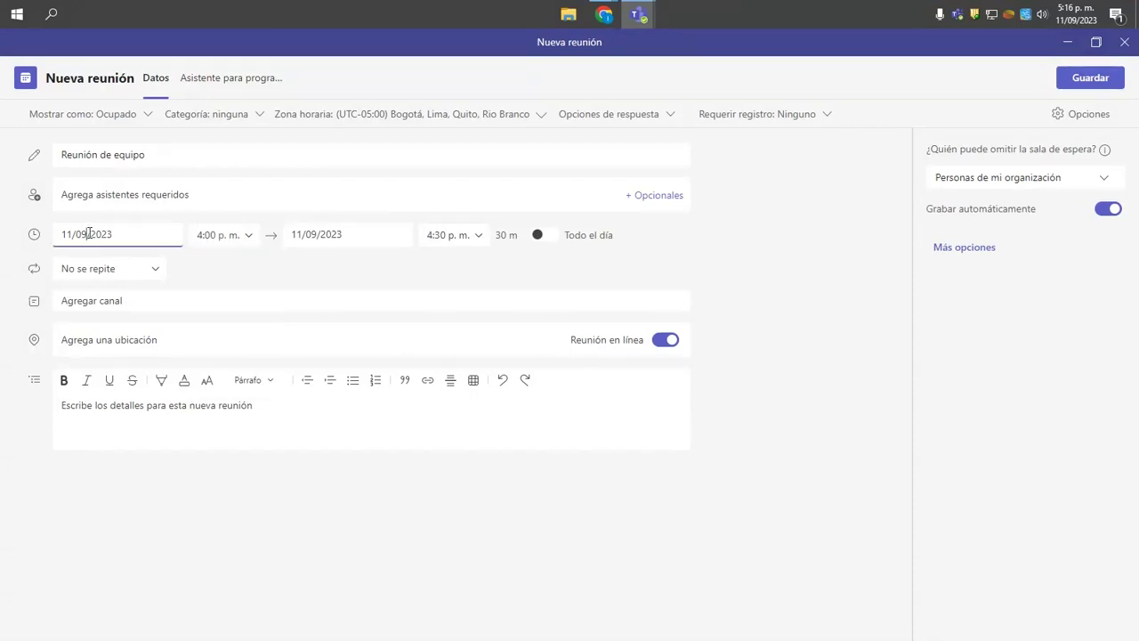
click(87, 236)
click(182, 362)
click(480, 236)
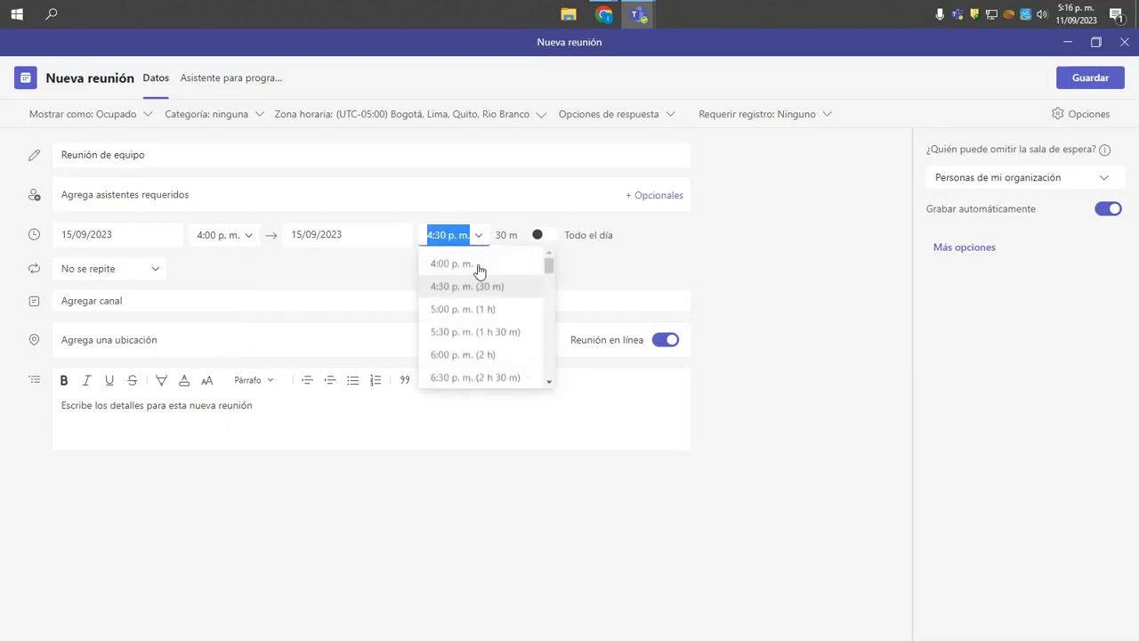
click(484, 354)
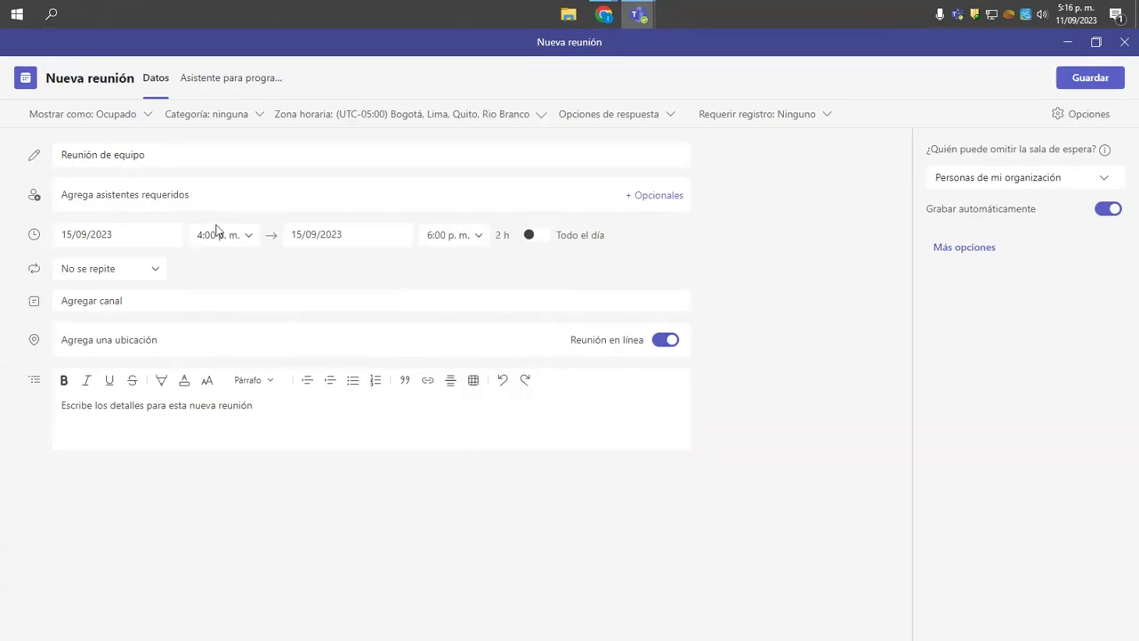
Step: Add Unidad de Tecnología para el Aprendizaje as a required attendee and send the meeting invitation
click(138, 196)
text(ut)
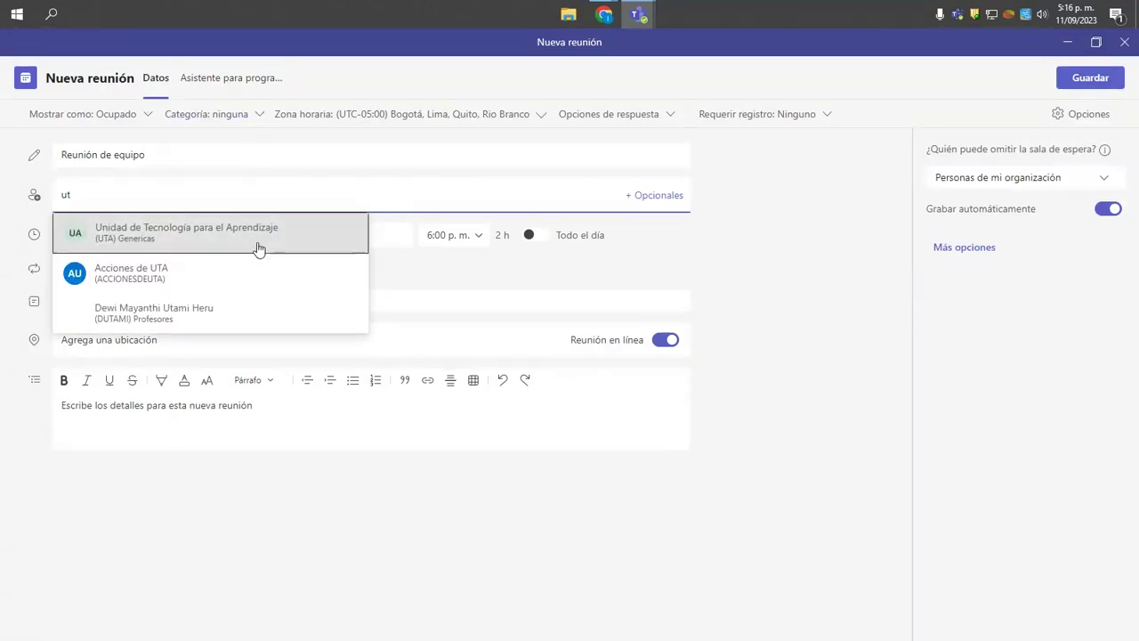
click(258, 244)
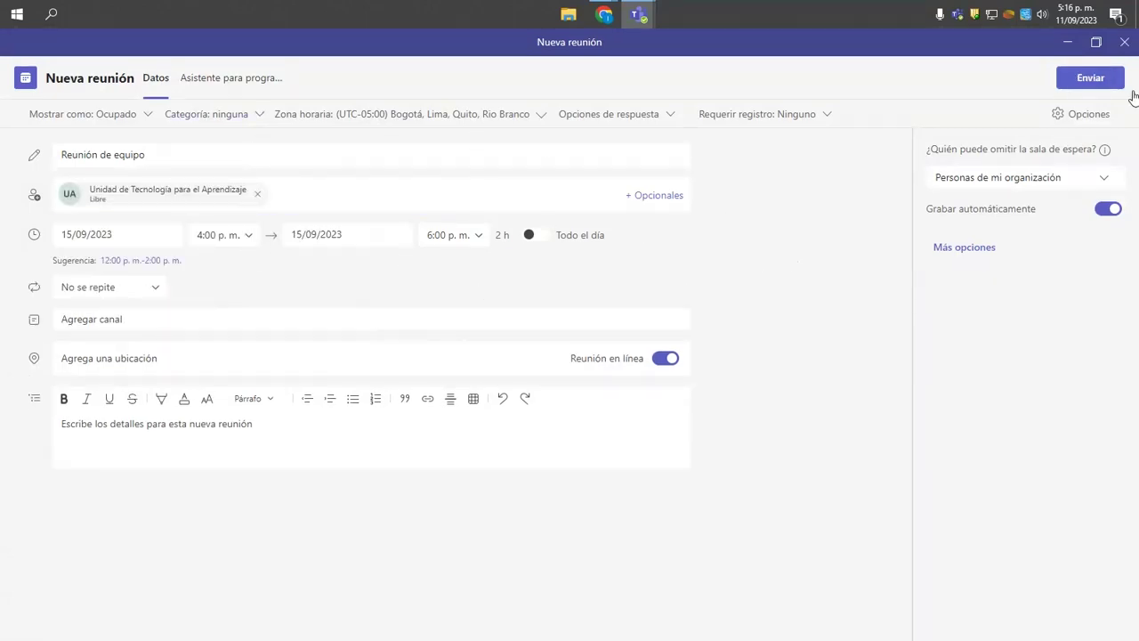
click(1086, 79)
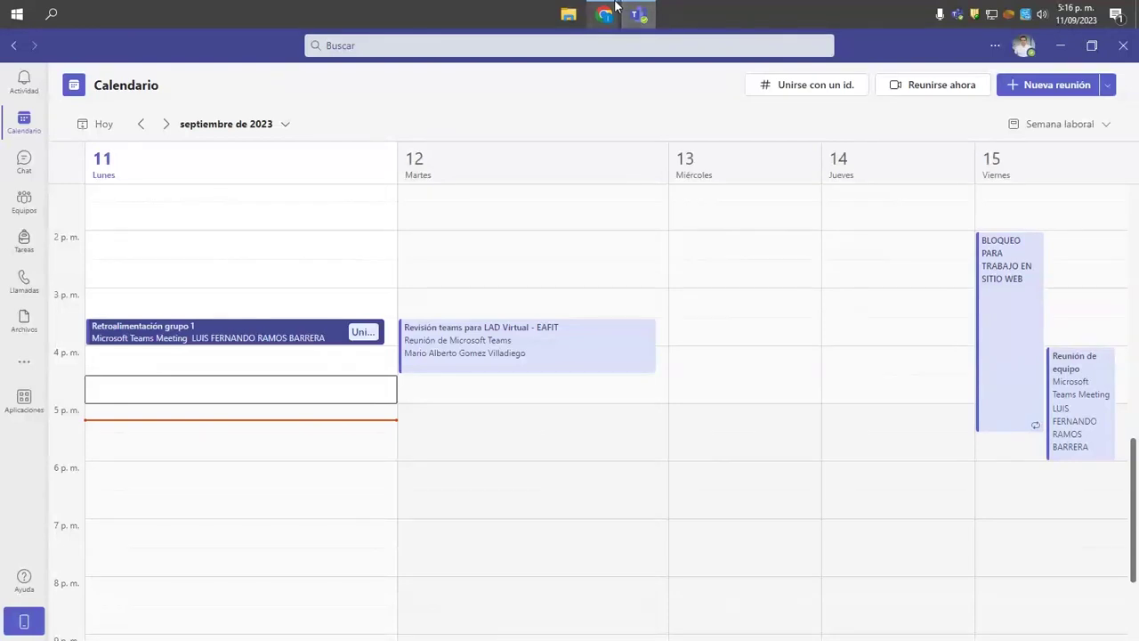
mouse_move(615, 6)
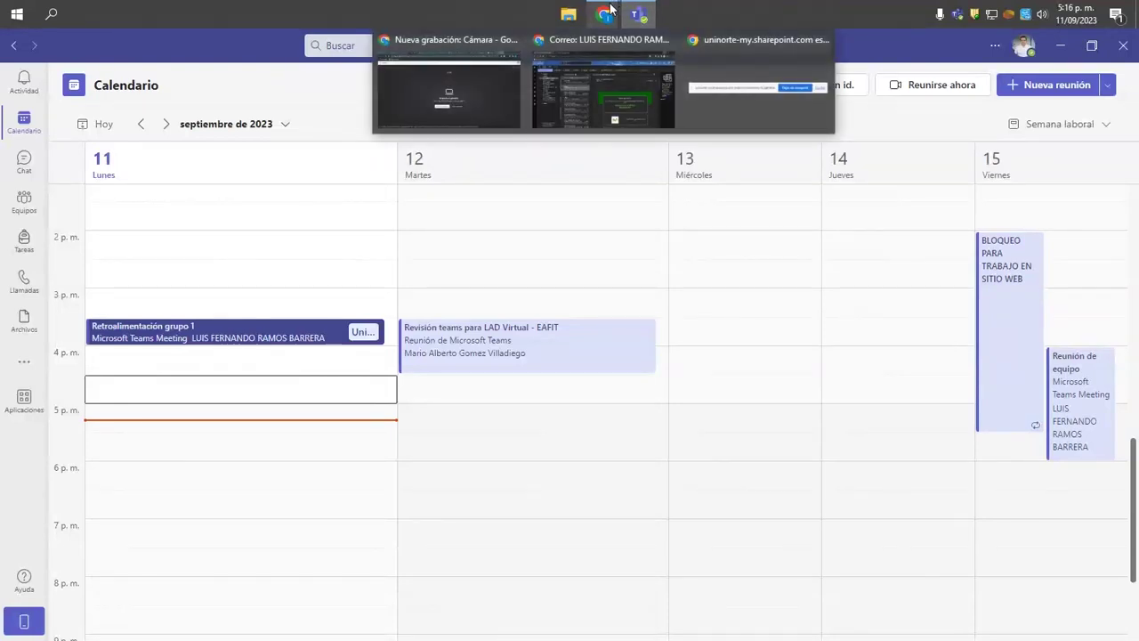
click(852, 13)
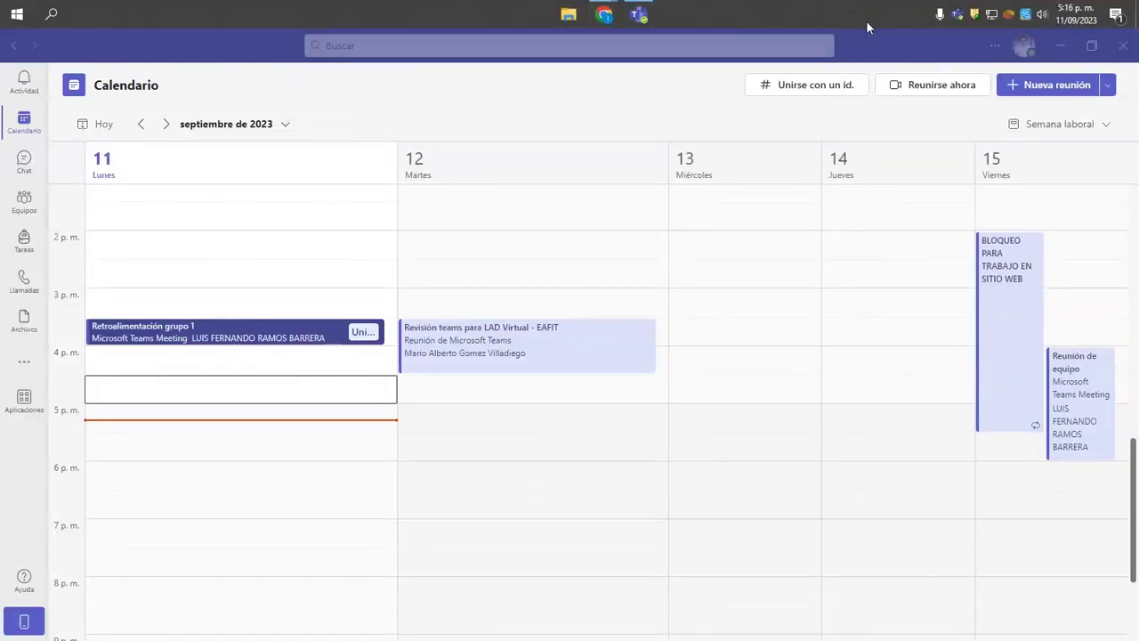